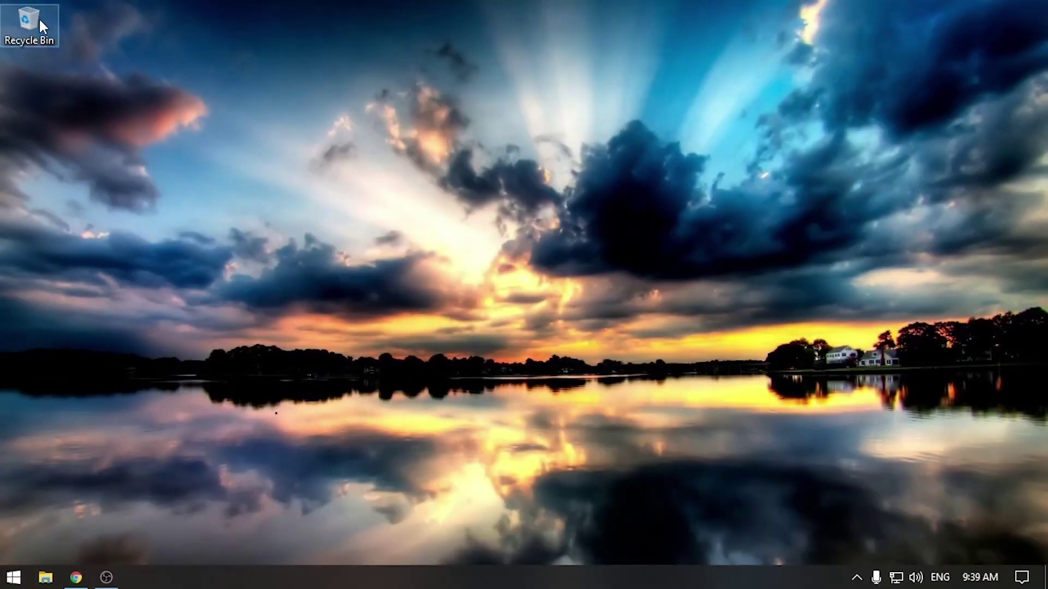
- Go to the Downloads folder in File Explorer and run advanced-systemcare-setup.exe
{"action": "double_click", "coordinate": [38, 18]}
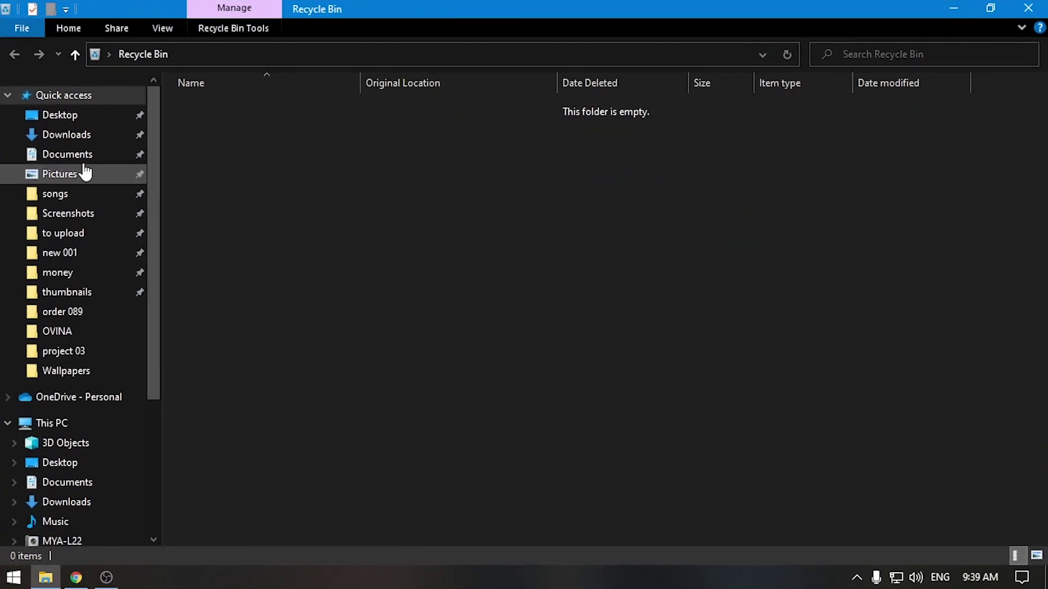
{"action": "left_click", "coordinate": [101, 137]}
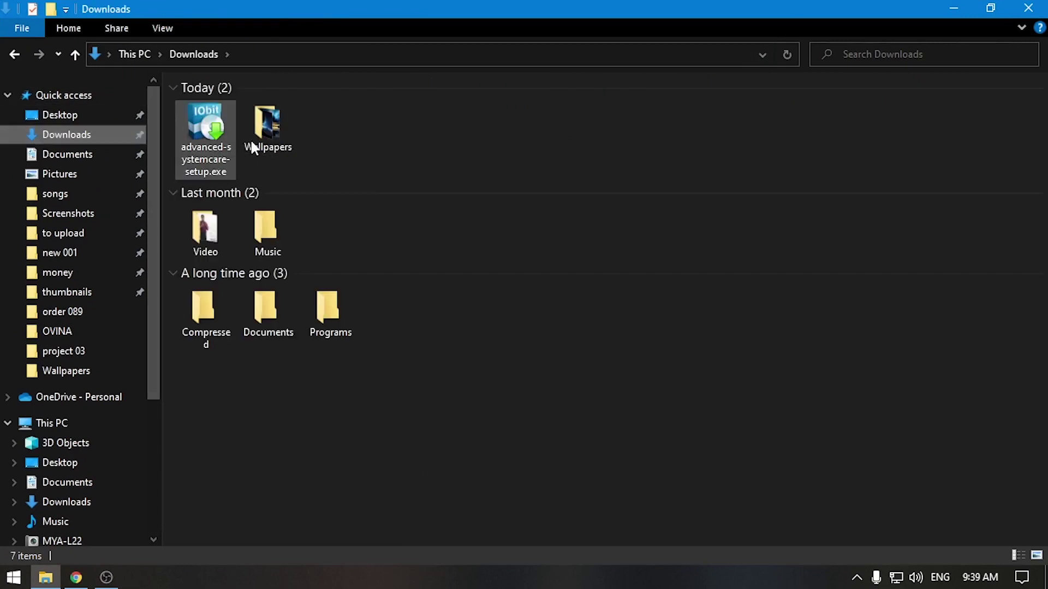
{"action": "double_click", "coordinate": [223, 141]}
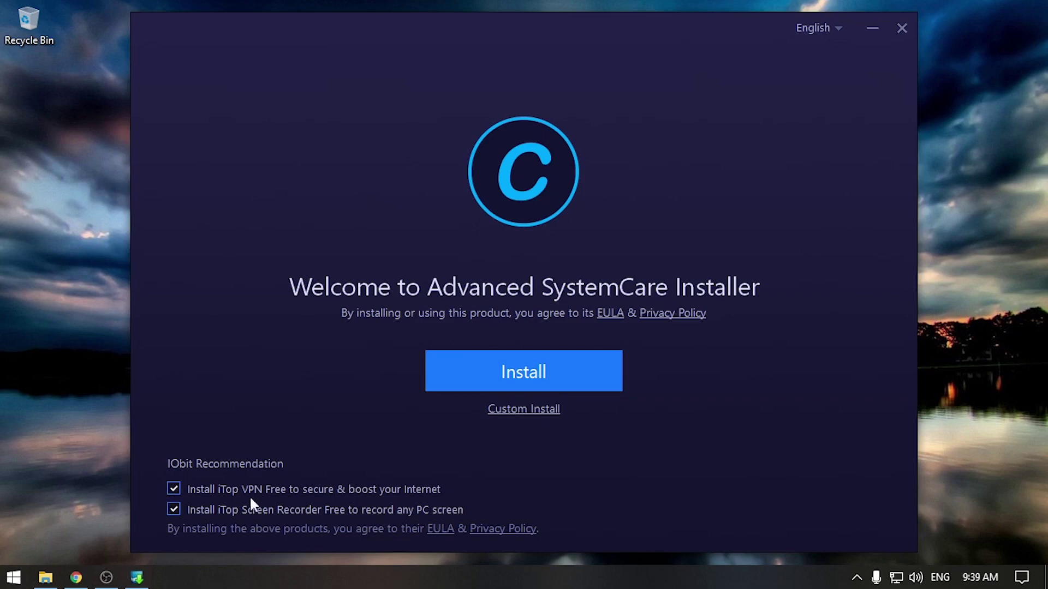
- Skip iTop Screen Recorder and turn off the startup service option under Custom Install
{"action": "left_click", "coordinate": [173, 510]}
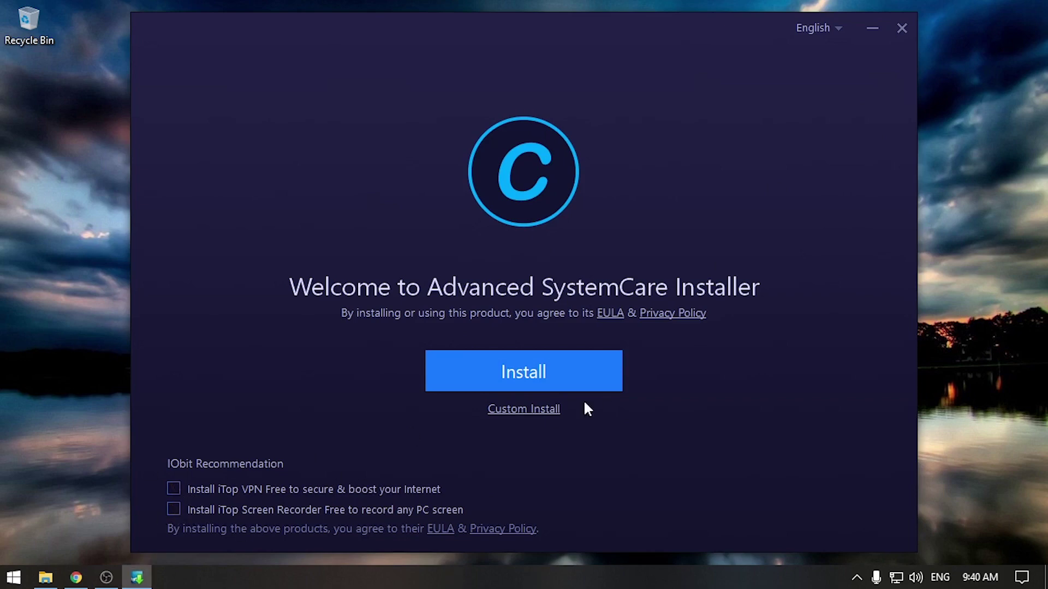
{"action": "left_click", "coordinate": [516, 412]}
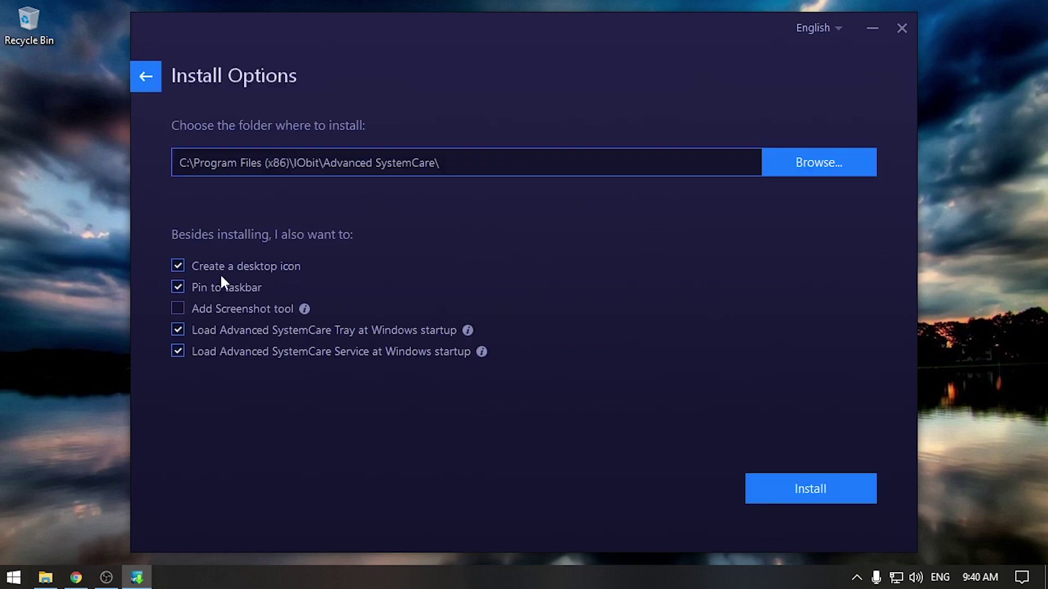
{"action": "left_click", "coordinate": [179, 351]}
{"action": "left_click", "coordinate": [786, 507]}
- Install without IObit Malware Fighter or the newsletter, finishing with 'Learn more' unchecked
{"action": "left_click", "coordinate": [792, 495]}
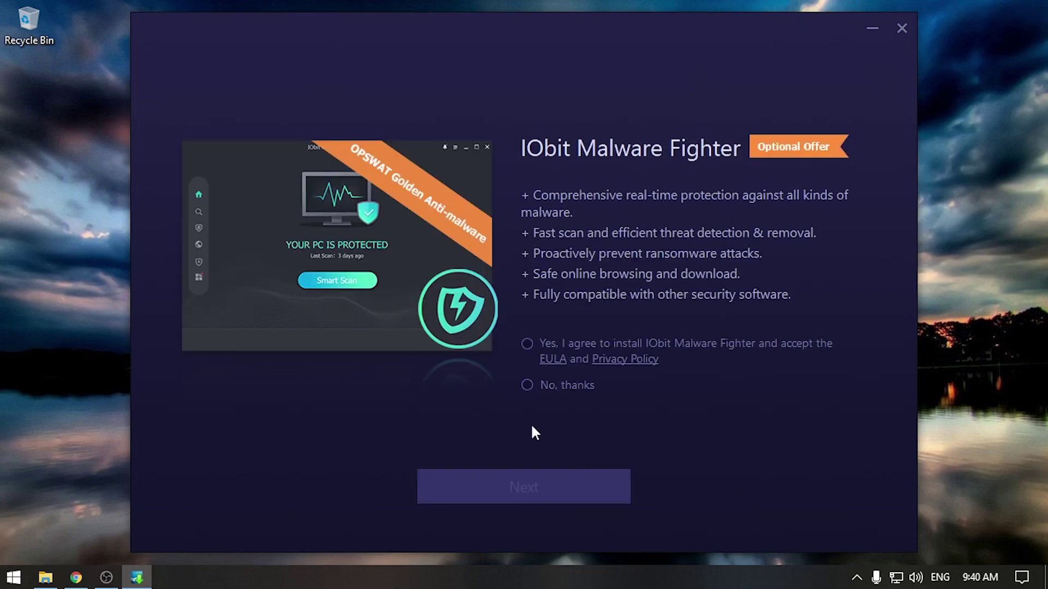
{"action": "left_click", "coordinate": [528, 385]}
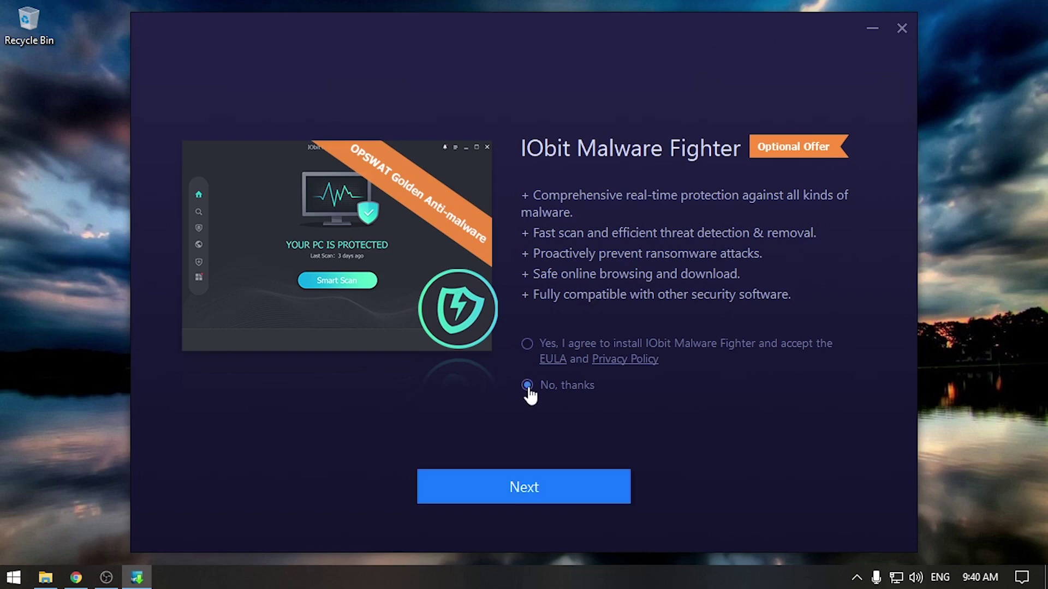
{"action": "left_click", "coordinate": [534, 493]}
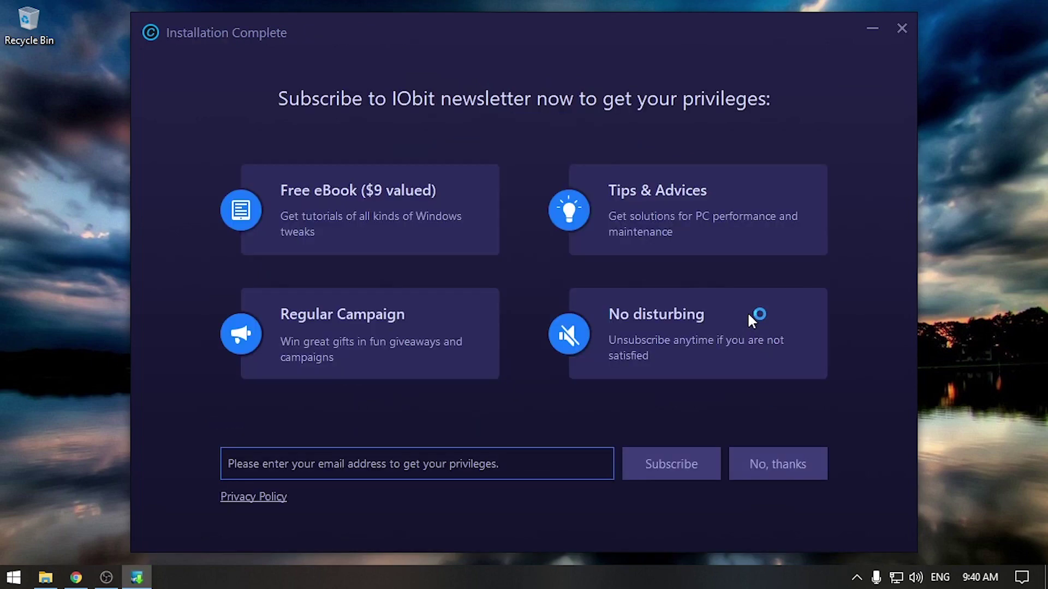
{"action": "left_click", "coordinate": [758, 469]}
{"action": "left_click", "coordinate": [473, 327]}
{"action": "left_click", "coordinate": [505, 368]}
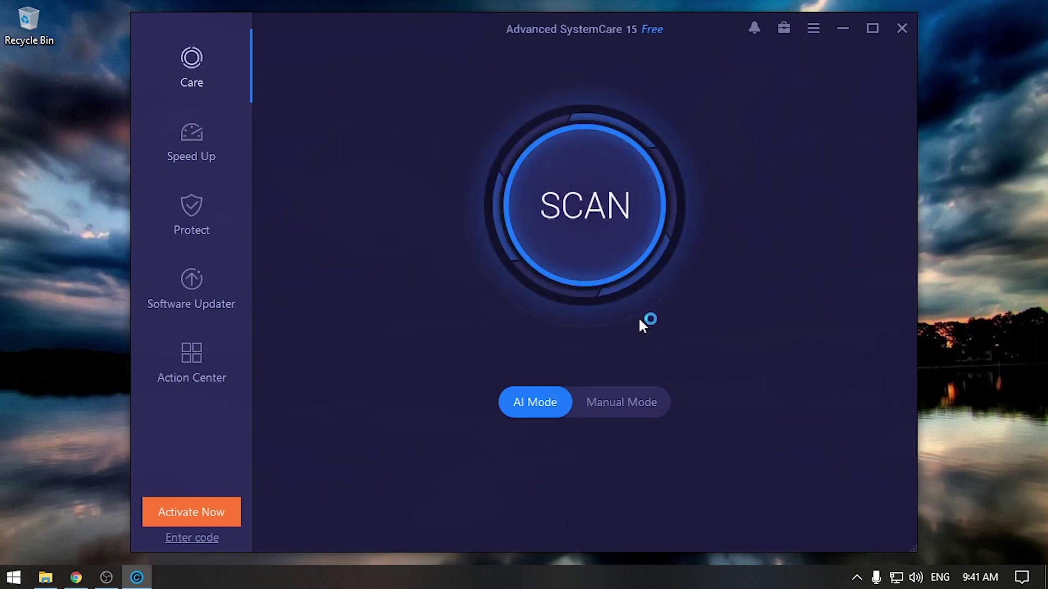
- Minimize the main window and view the Performance Monitor widget's processes sorted by RAM
{"action": "left_click", "coordinate": [872, 28]}
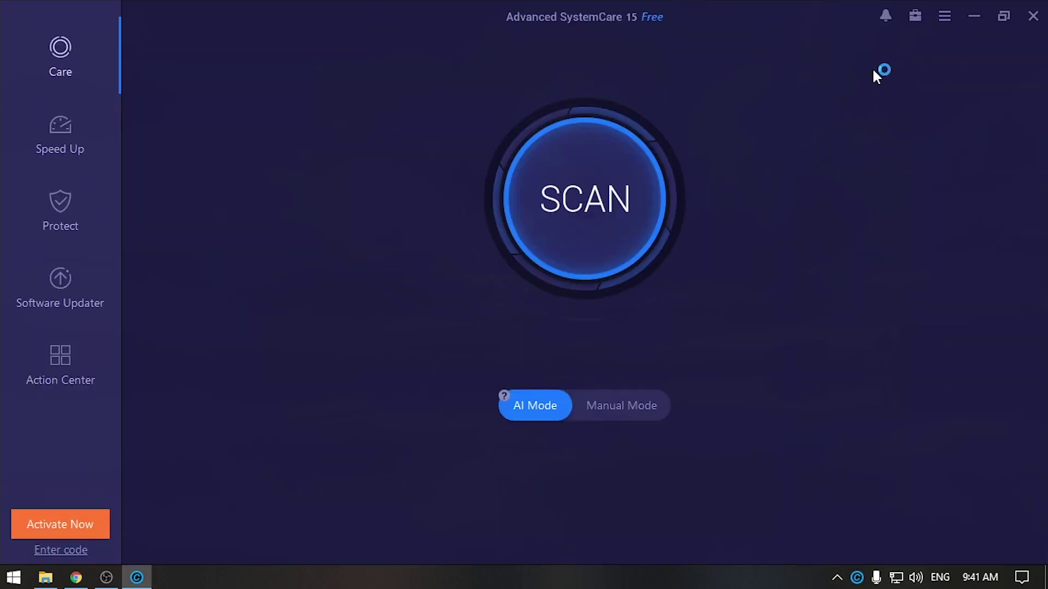
{"action": "left_click", "coordinate": [974, 15]}
{"action": "left_click_drag", "start_coordinate": [901, 65], "coordinate": [924, 15]}
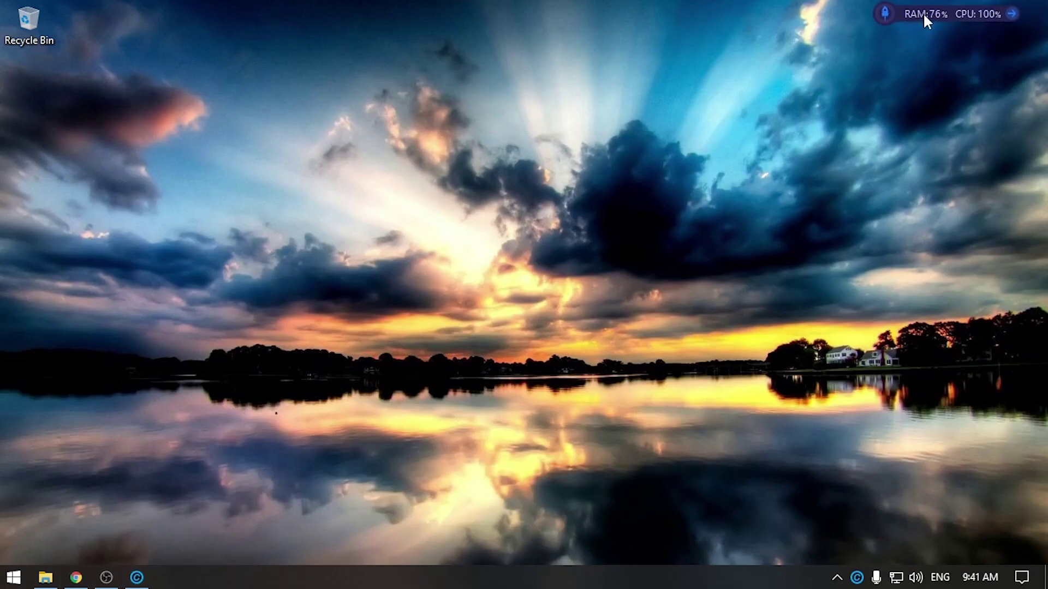
{"action": "left_click", "coordinate": [1011, 14]}
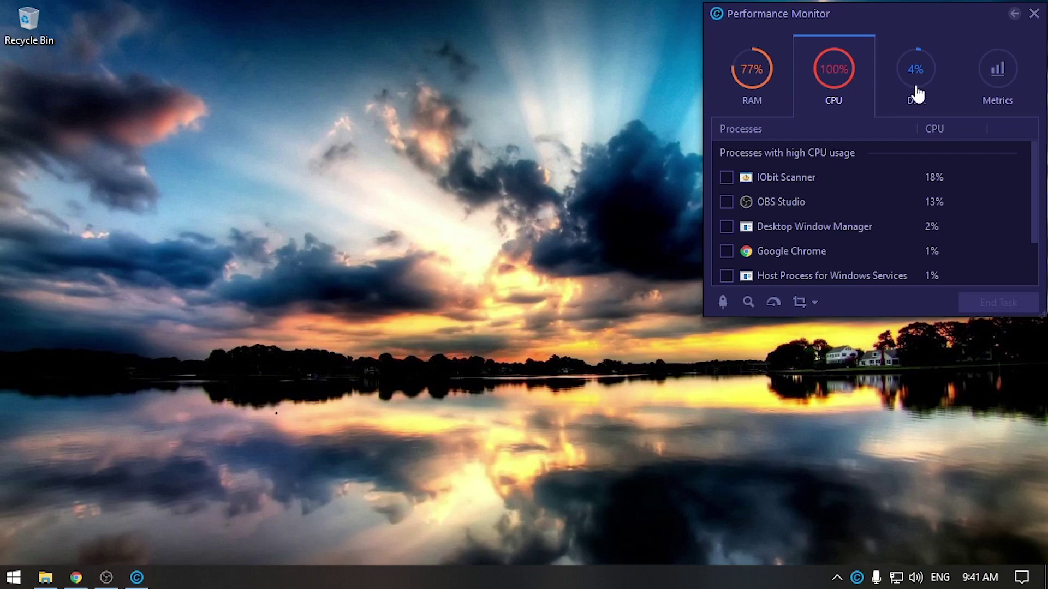
{"action": "left_click", "coordinate": [747, 77]}
{"action": "scroll", "coordinate": [798, 238], "scroll_direction": "down", "scroll_amount": 5}
{"action": "scroll", "coordinate": [806, 243], "scroll_direction": "up", "scroll_amount": 5}
- Close the Performance Monitor, refresh the desktop, and reopen Advanced SystemCare from the taskbar
{"action": "left_click", "coordinate": [1034, 13]}
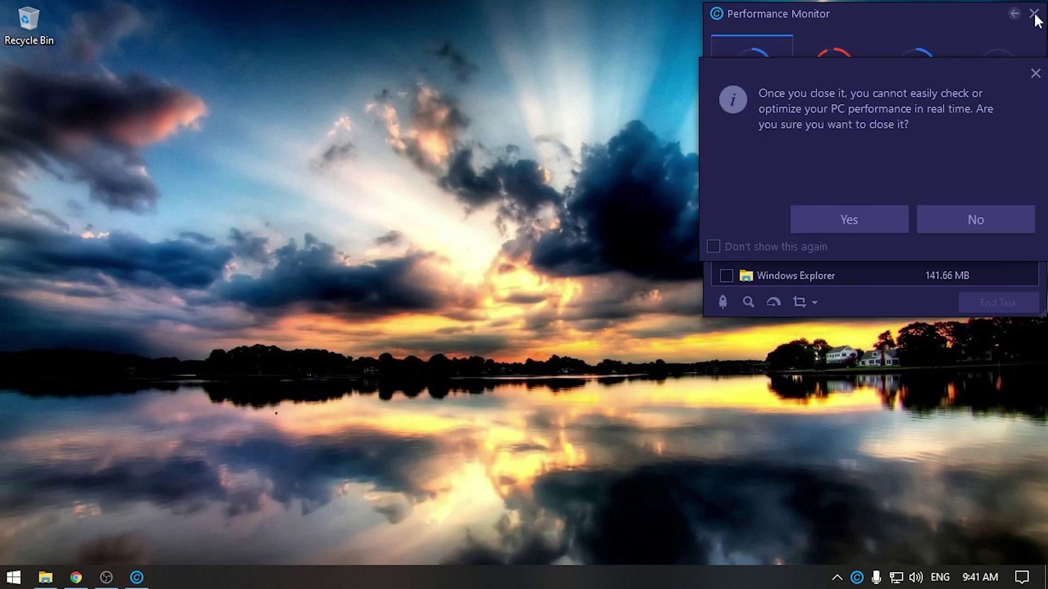
{"action": "left_click", "coordinate": [837, 218]}
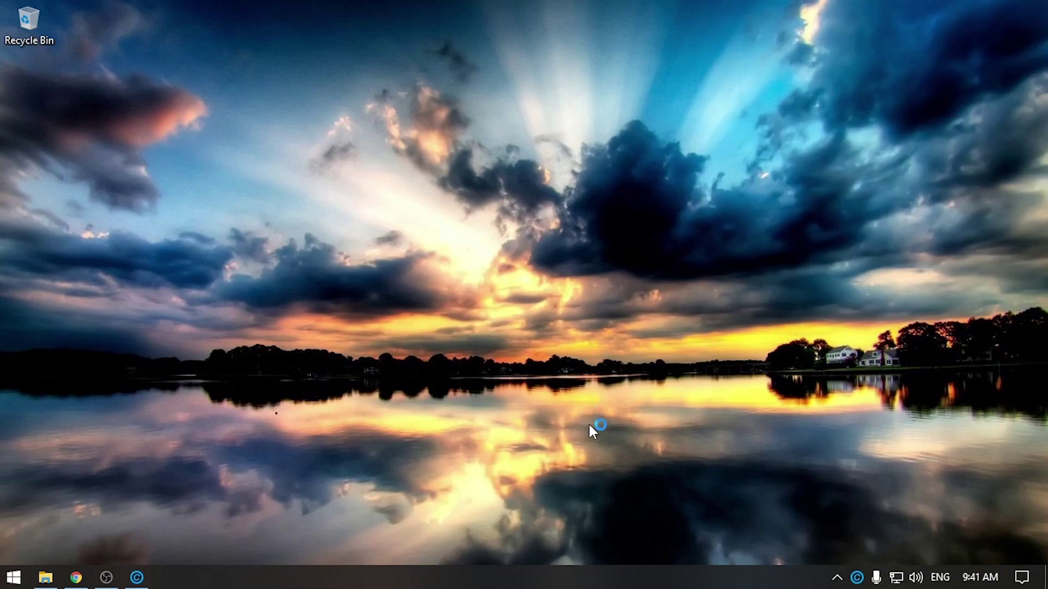
{"action": "right_click", "coordinate": [575, 213]}
{"action": "left_click", "coordinate": [612, 263]}
{"action": "left_click", "coordinate": [136, 578]}
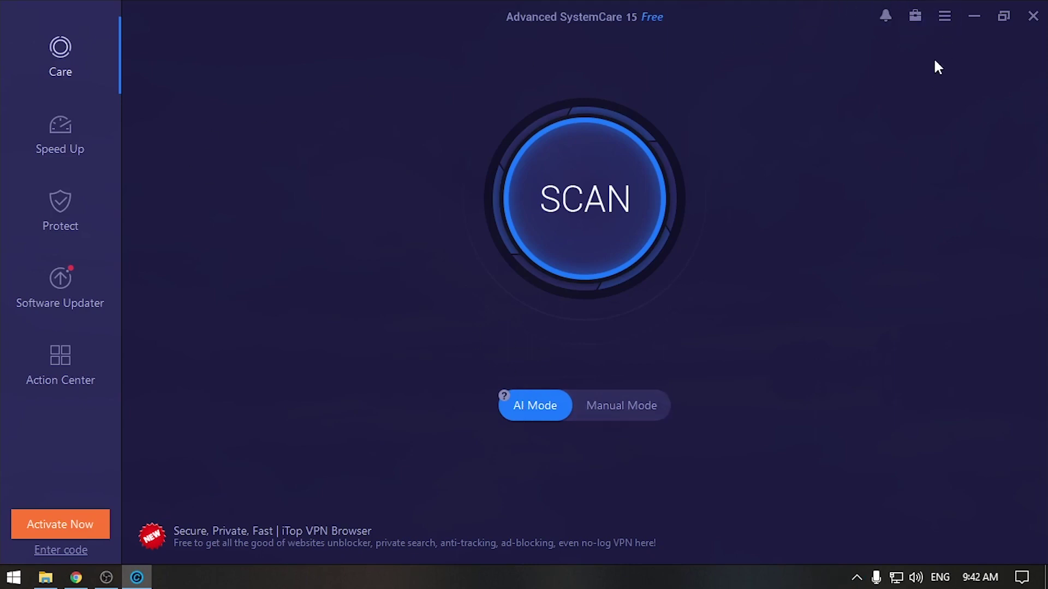
- Try the Light skin, then switch the interface back to the Dark skin
{"action": "left_click", "coordinate": [945, 17]}
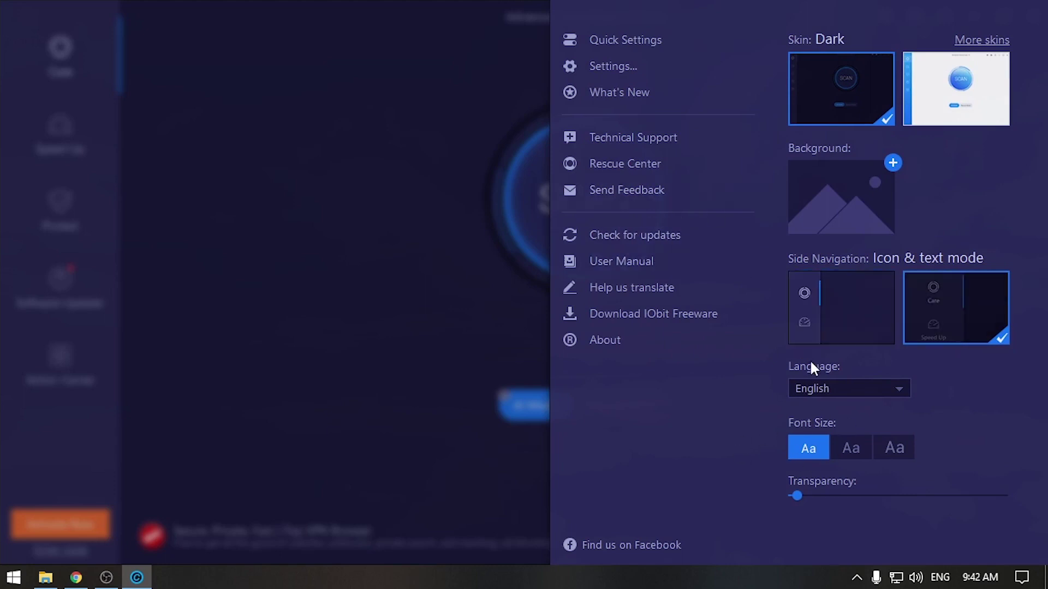
{"action": "left_click", "coordinate": [938, 83]}
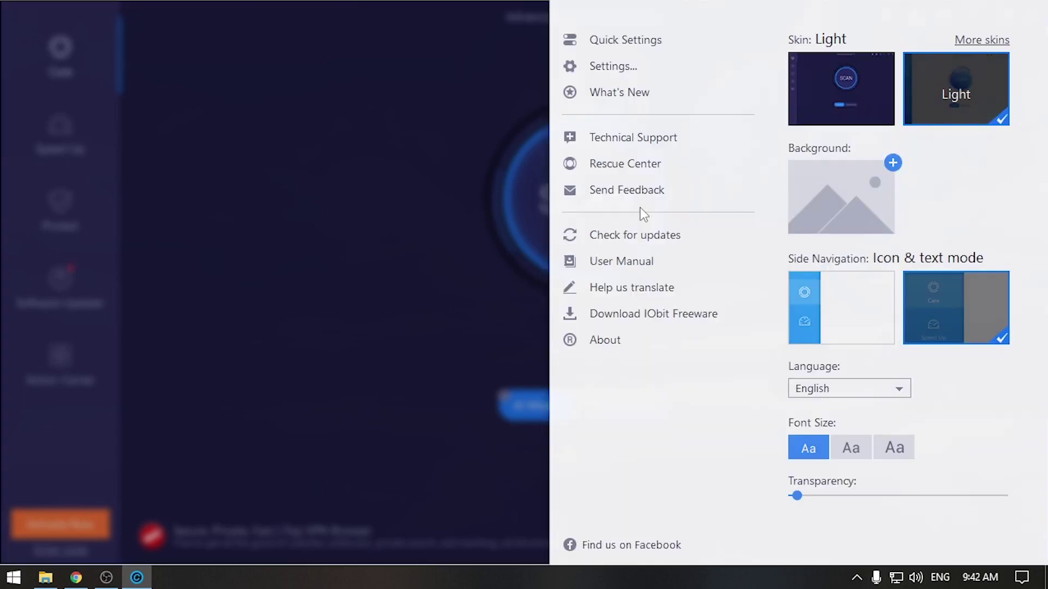
{"action": "left_click", "coordinate": [459, 233]}
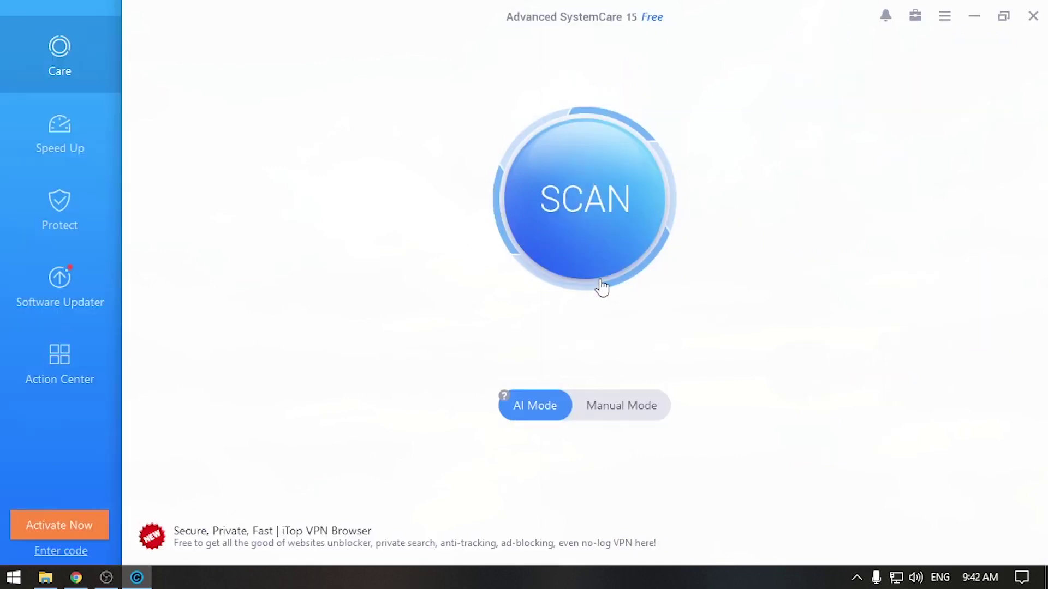
{"action": "left_click", "coordinate": [944, 25]}
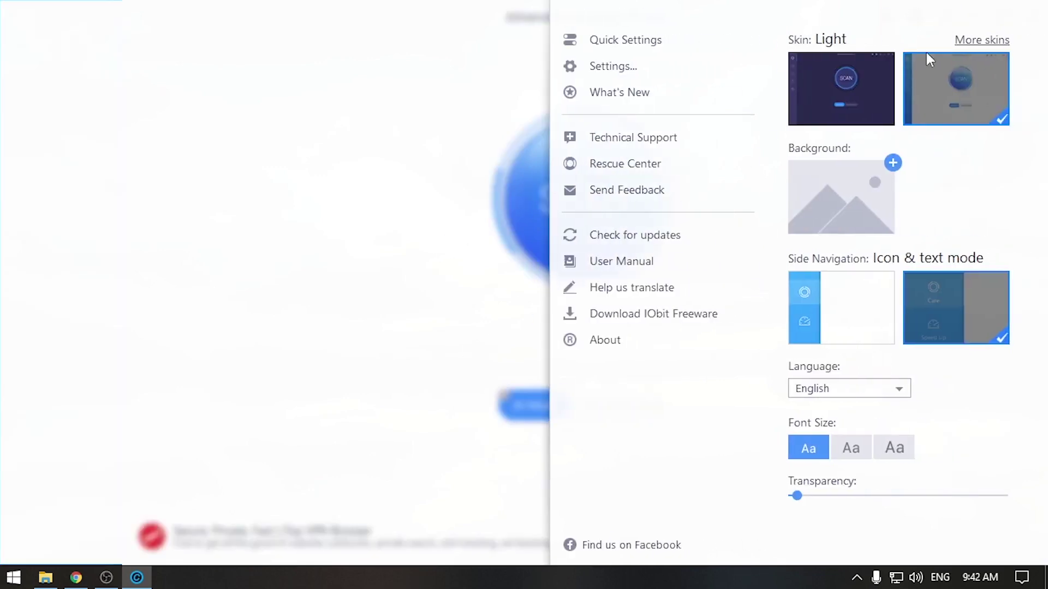
{"action": "left_click", "coordinate": [849, 118]}
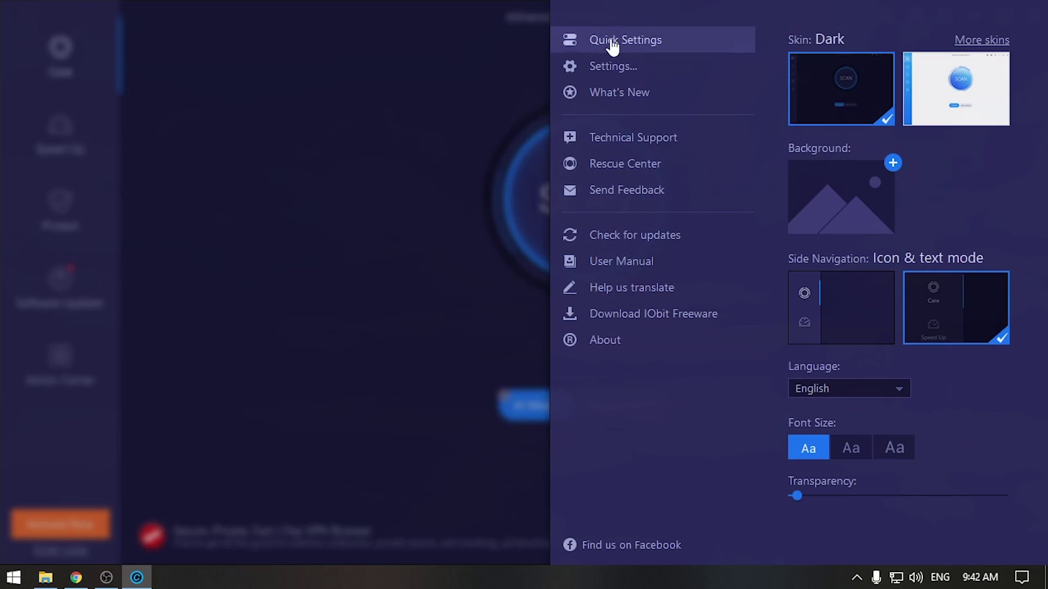
- Open Settings on the Privacy Sweep page and toggle the Google Chrome item group
{"action": "left_click", "coordinate": [604, 69]}
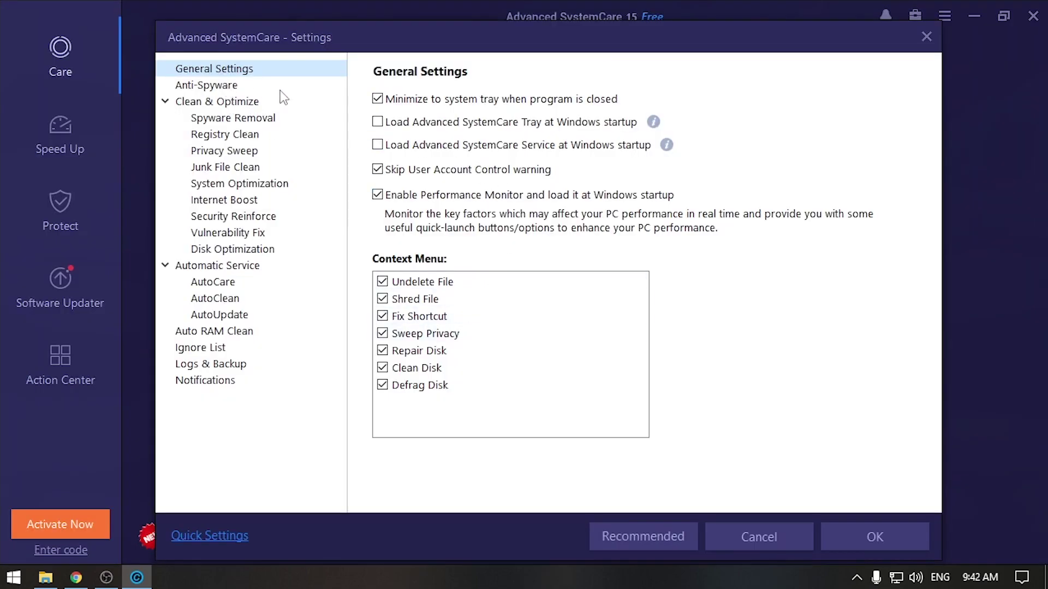
{"action": "left_click", "coordinate": [224, 151]}
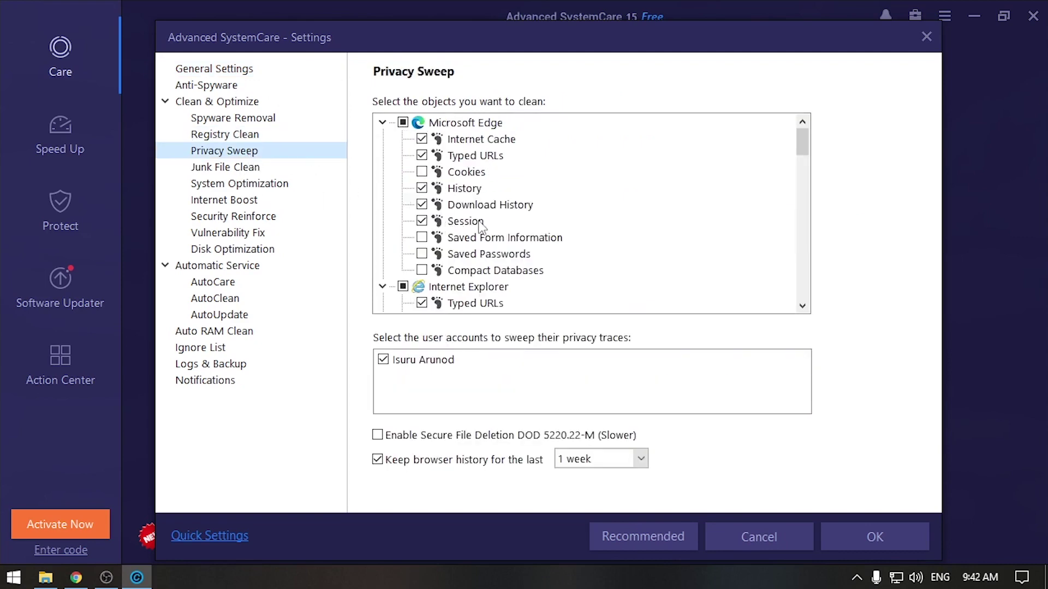
{"action": "scroll", "coordinate": [481, 226], "scroll_direction": "down", "scroll_amount": 8}
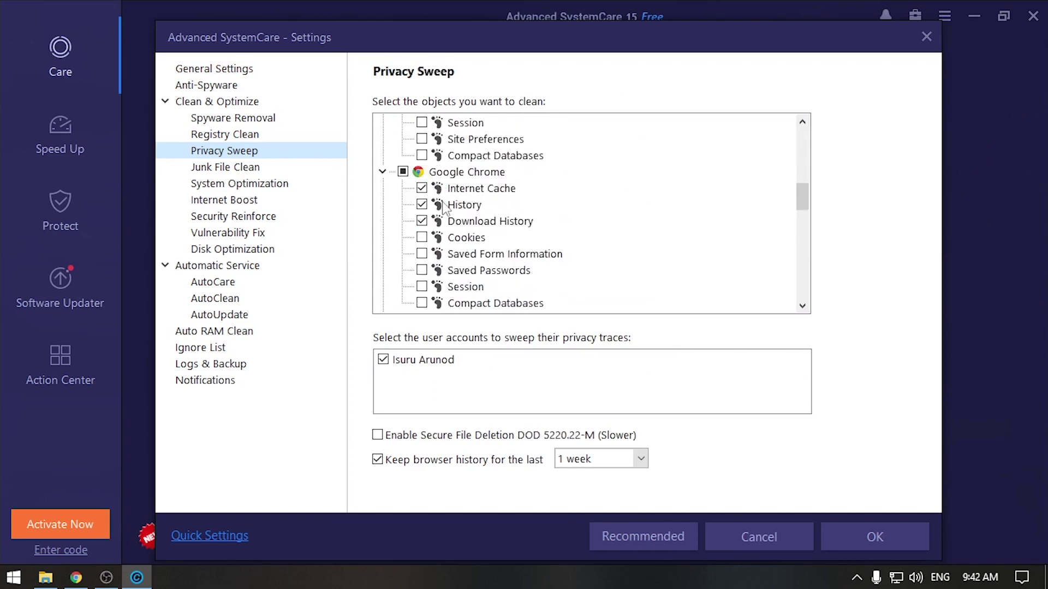
{"action": "left_click", "coordinate": [419, 209]}
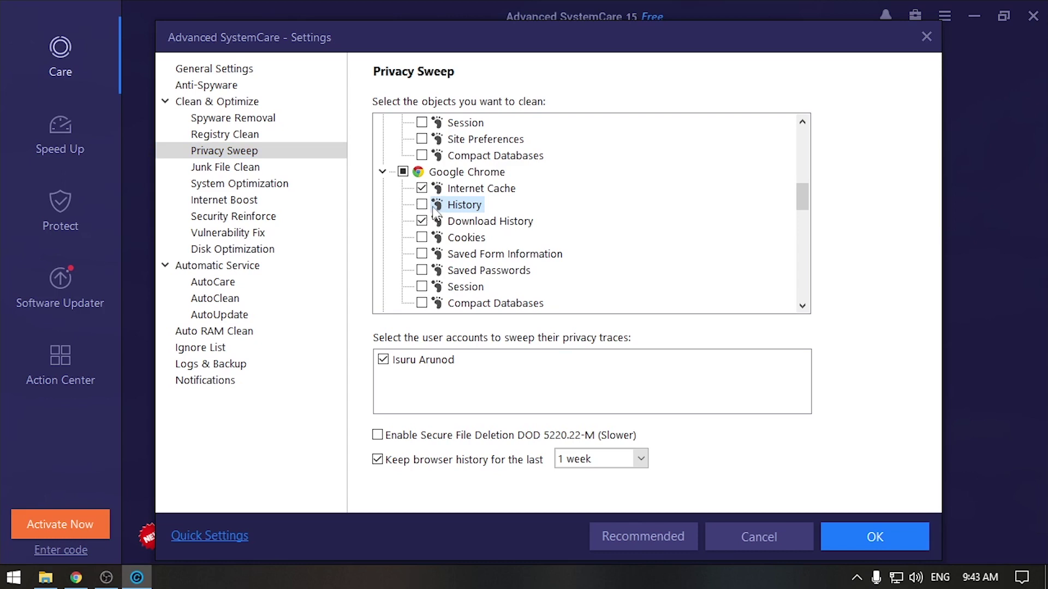
{"action": "scroll", "coordinate": [442, 229], "scroll_direction": "down", "scroll_amount": 1}
{"action": "left_click", "coordinate": [402, 122]}
{"action": "key", "text": "Return"}
- Uncheck every Google Chrome item, including Saved Passwords, Session and Compact Databases
{"action": "left_click", "coordinate": [421, 139]}
{"action": "left_click", "coordinate": [421, 156]}
{"action": "left_click", "coordinate": [422, 172]}
{"action": "left_click", "coordinate": [422, 189]}
{"action": "left_click", "coordinate": [421, 205]}
{"action": "left_click", "coordinate": [421, 221]}
{"action": "left_click", "coordinate": [635, 348]}
{"action": "left_click", "coordinate": [421, 237]}
{"action": "left_click", "coordinate": [422, 254]}
- Save the settings with OK and start the AI Mode scan
{"action": "left_click", "coordinate": [232, 249]}
{"action": "left_click", "coordinate": [227, 70]}
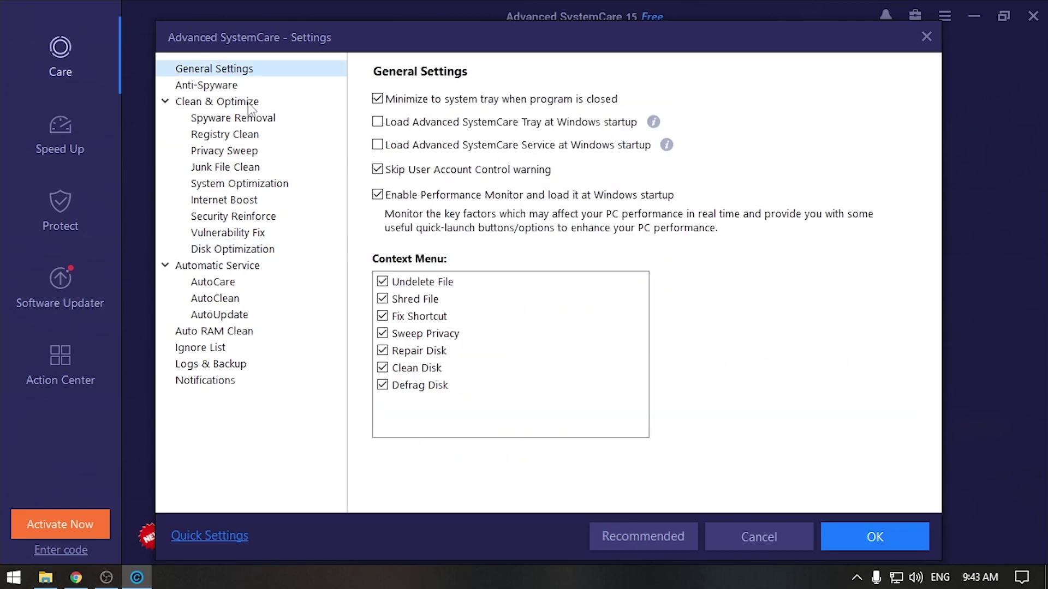
{"action": "left_click", "coordinate": [861, 539]}
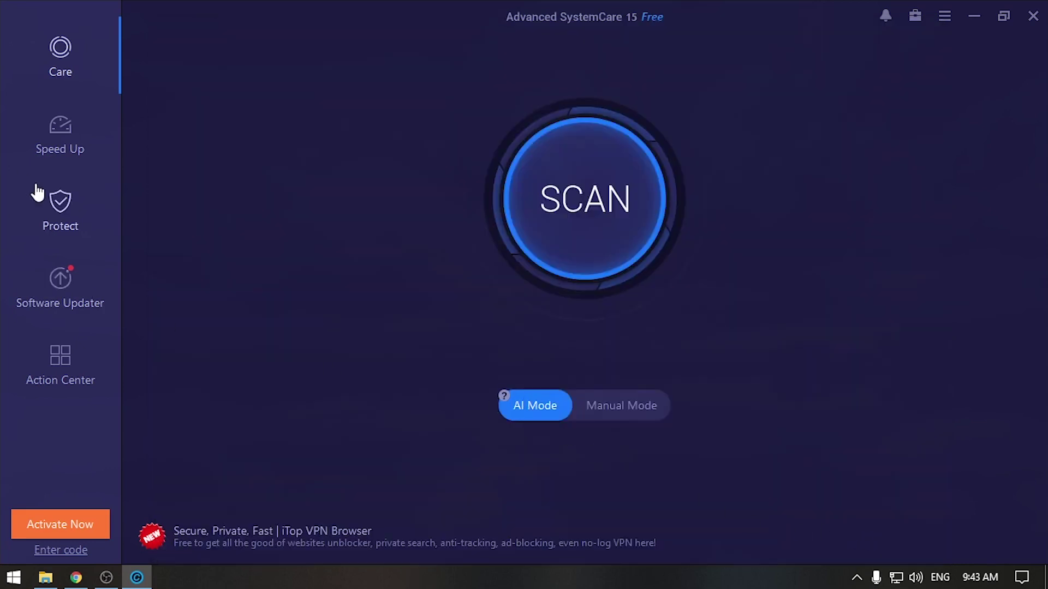
{"action": "left_click", "coordinate": [579, 197]}
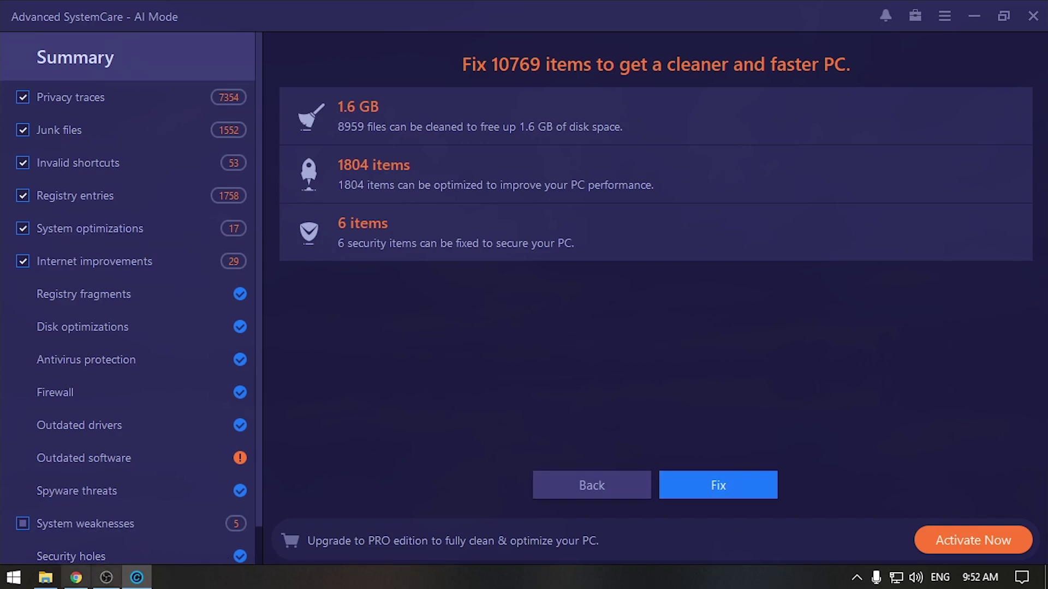
- Switch to File Explorer and open This PC while the scan runs
{"action": "left_click", "coordinate": [45, 577]}
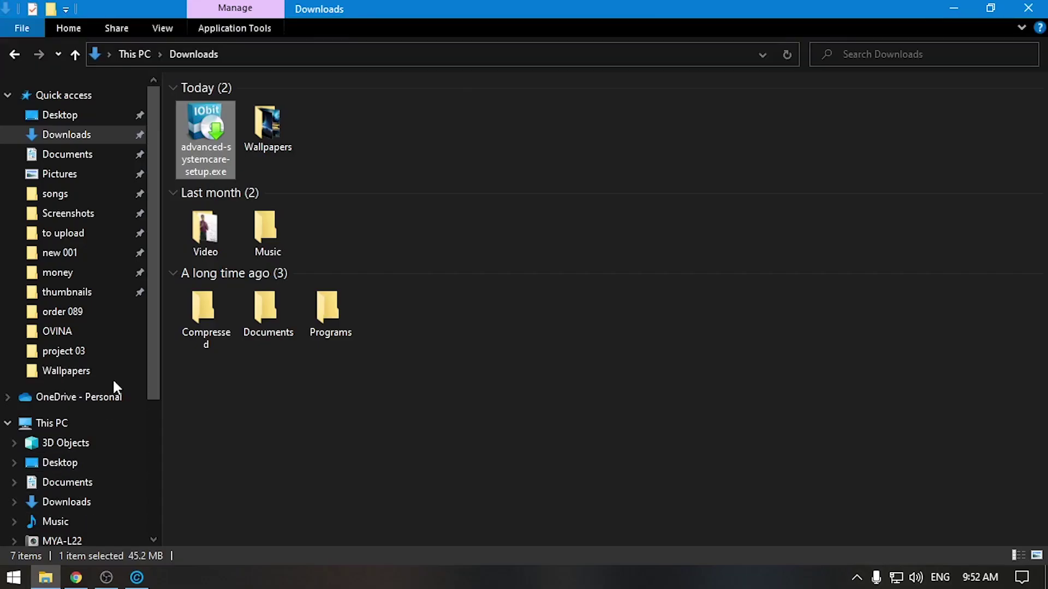
{"action": "left_click", "coordinate": [71, 424]}
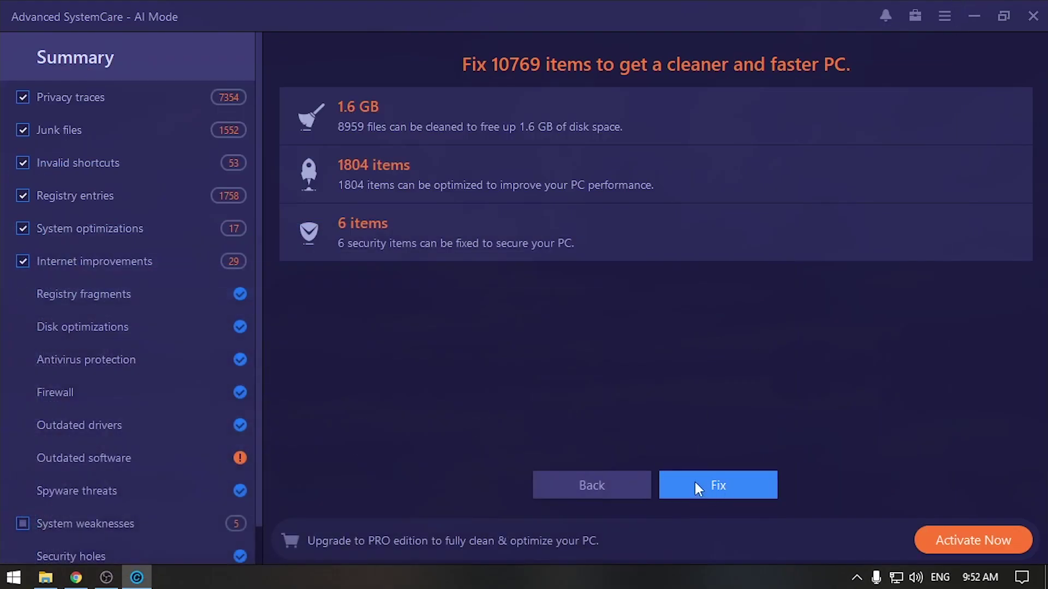
- Fix the 10769 found items, then try Fix Now on the remaining problems
{"action": "left_click", "coordinate": [721, 486]}
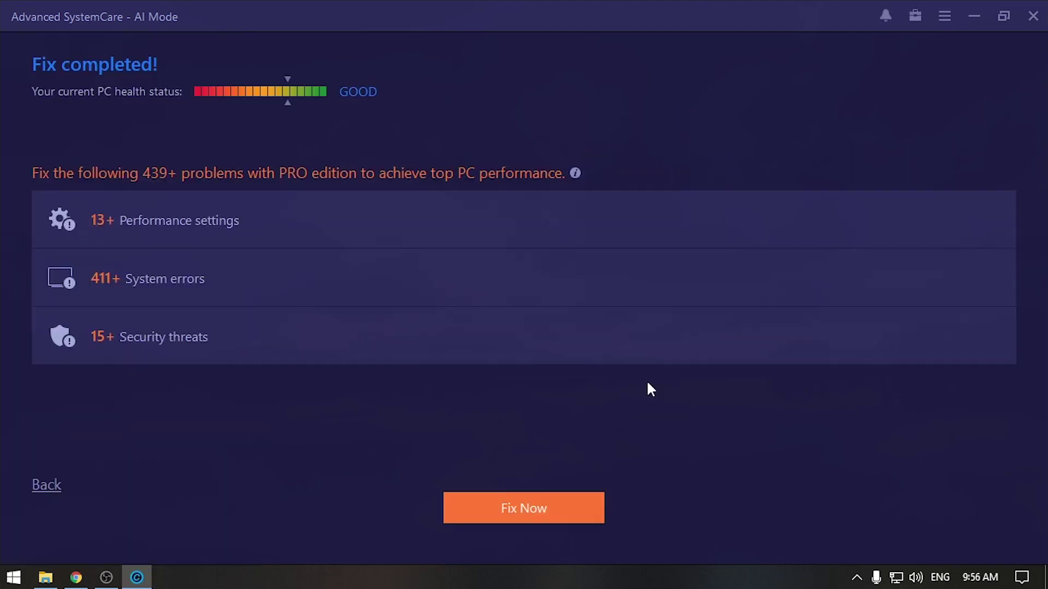
{"action": "left_click", "coordinate": [516, 516]}
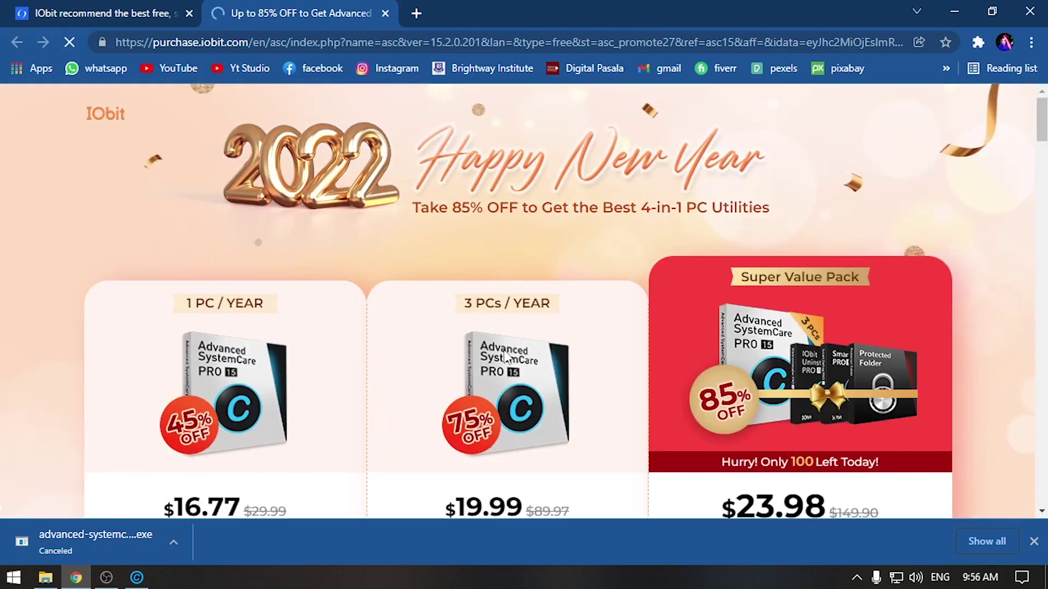
- Minimize the Chrome pricing page and go back to the Advanced SystemCare summary
{"action": "scroll", "coordinate": [526, 378], "scroll_direction": "down", "scroll_amount": 5}
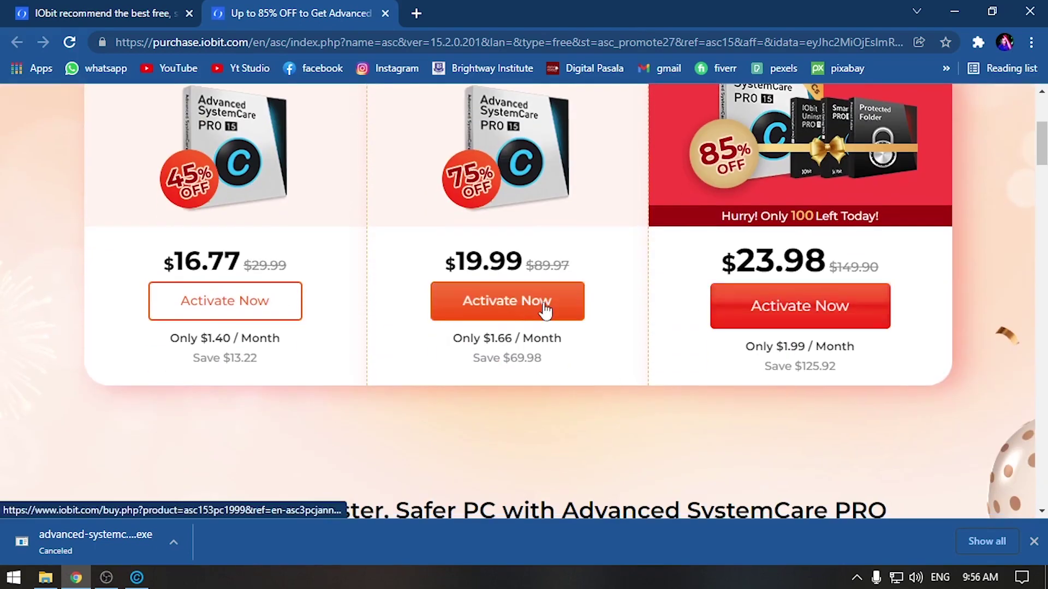
{"action": "scroll", "coordinate": [545, 306], "scroll_direction": "up", "scroll_amount": 3}
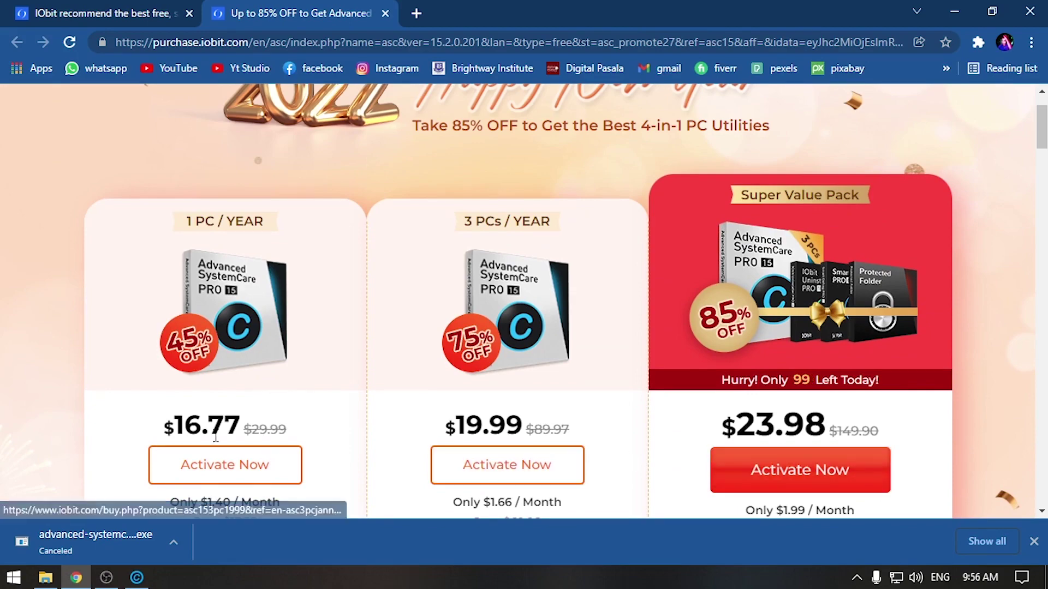
{"action": "left_click", "coordinate": [955, 12]}
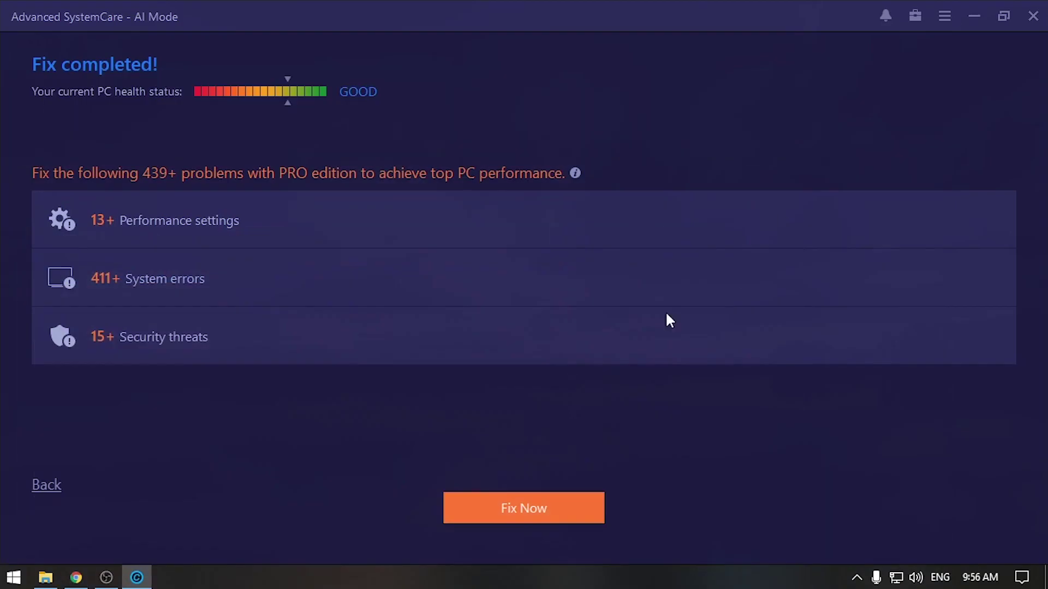
{"action": "left_click", "coordinate": [36, 487]}
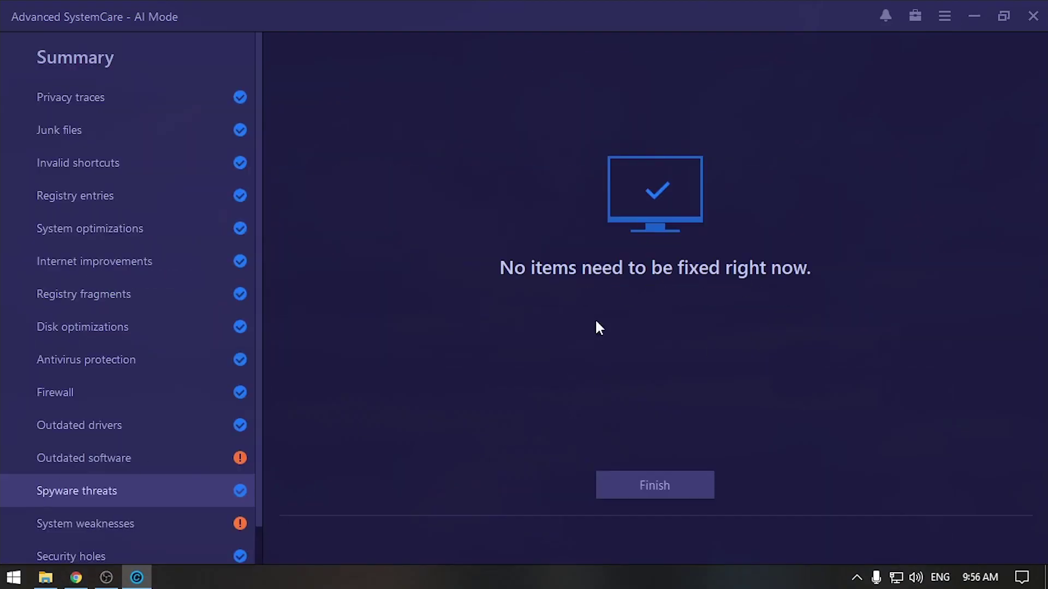